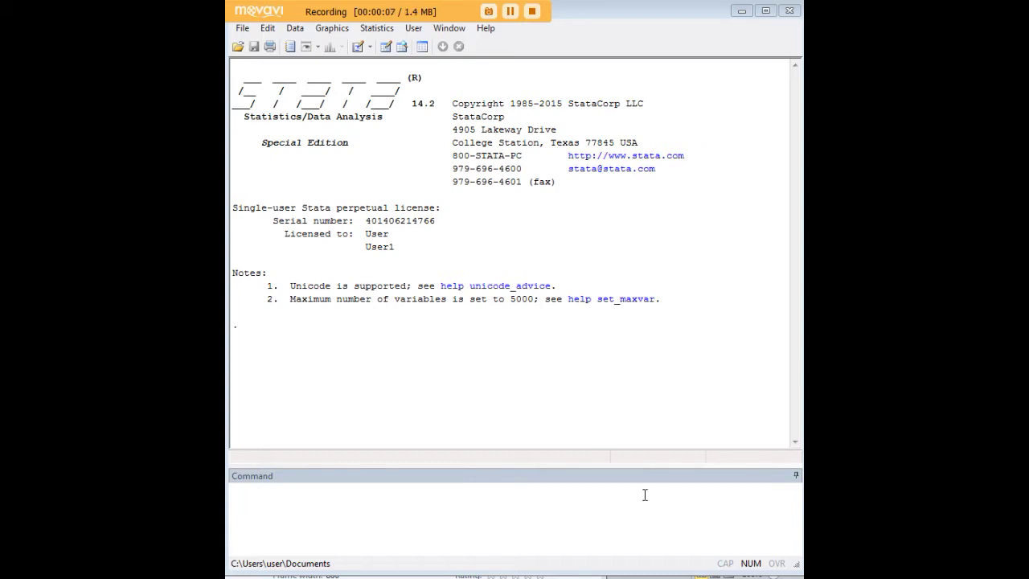
# Load the census13 dataset with 'webuse census13' and open it in the Data Editor
pyautogui.click(629, 515)
pyautogui.write('webuse census13')
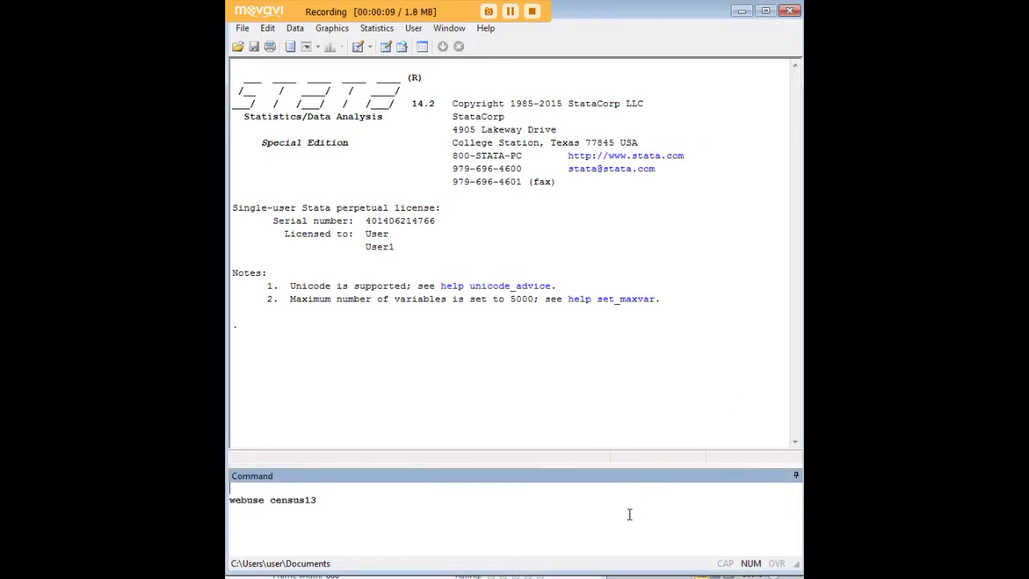
pyautogui.press('Return')
pyautogui.write('edit')
pyautogui.press('Return')
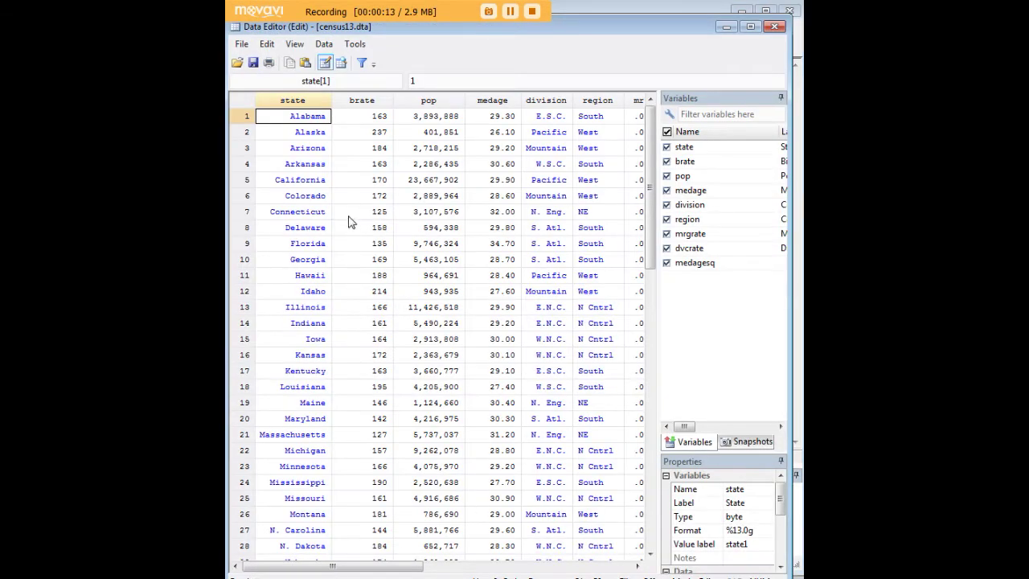
# Scan the census13 rows, select the mrgrate and dvcrate columns, then minimize the Data Editor
pyautogui.scroll(-8, 396, 354)
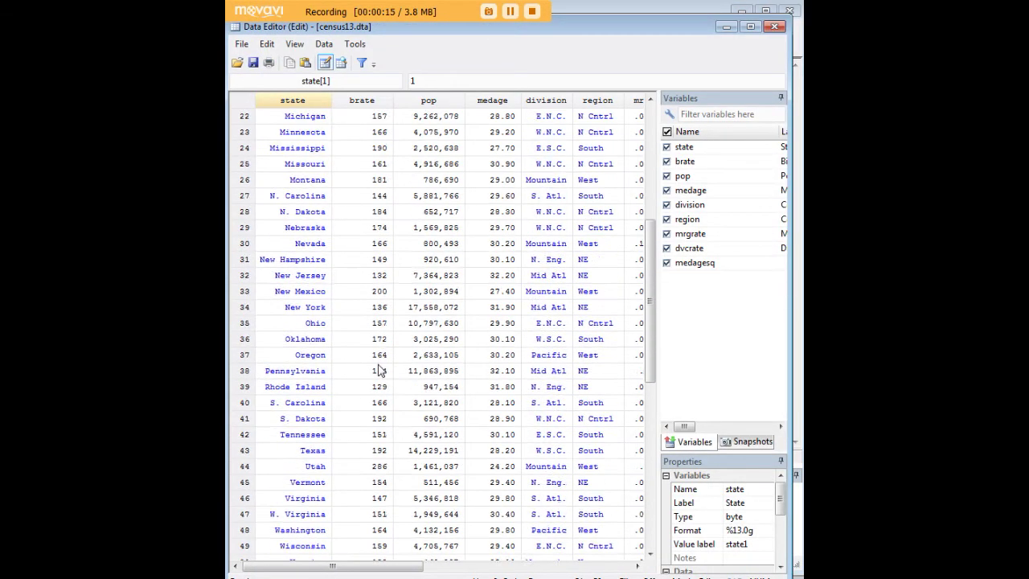
pyautogui.scroll(8, 380, 371)
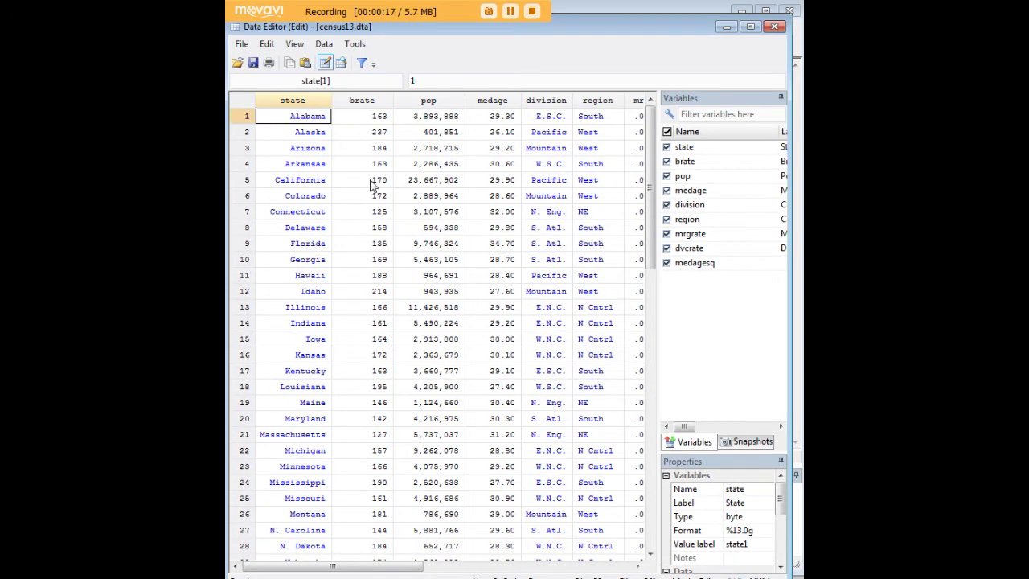
pyautogui.click(352, 119)
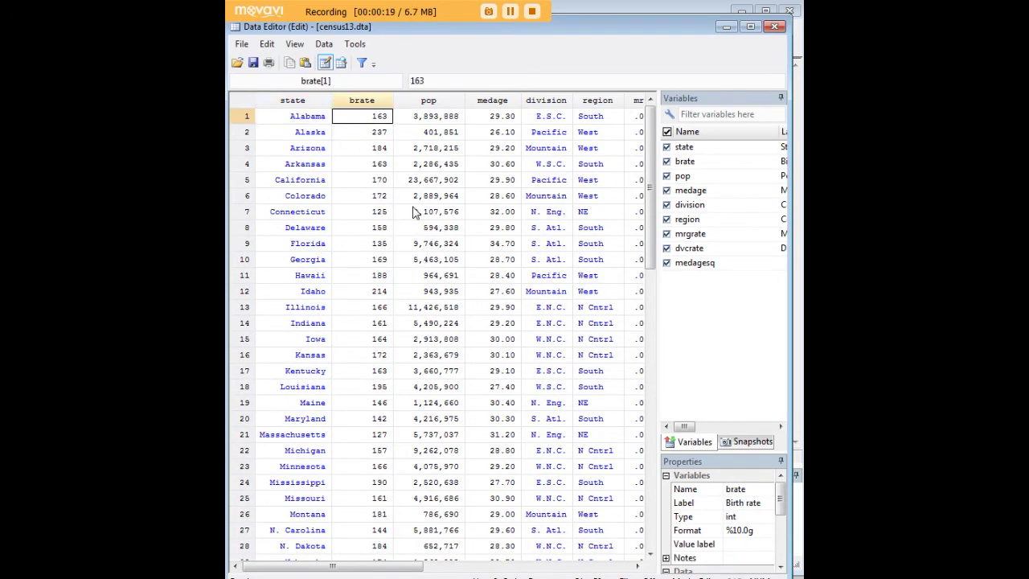
pyautogui.press('Right')
pyautogui.press('Right')
pyautogui.press('Right')
pyautogui.press('Right')
pyautogui.press('Right')
pyautogui.press('Right')
pyautogui.press('Right')
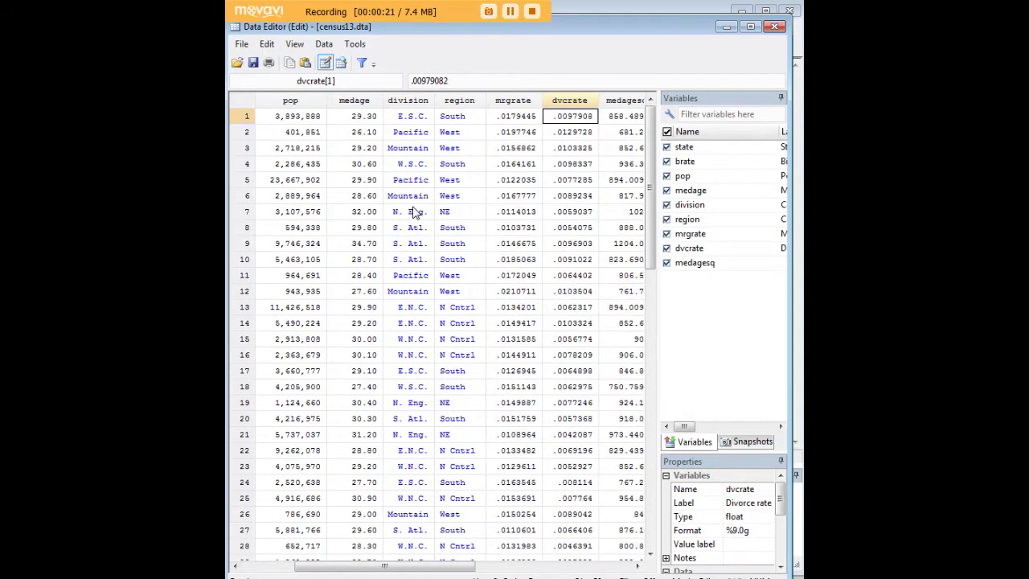
pyautogui.click(442, 101)
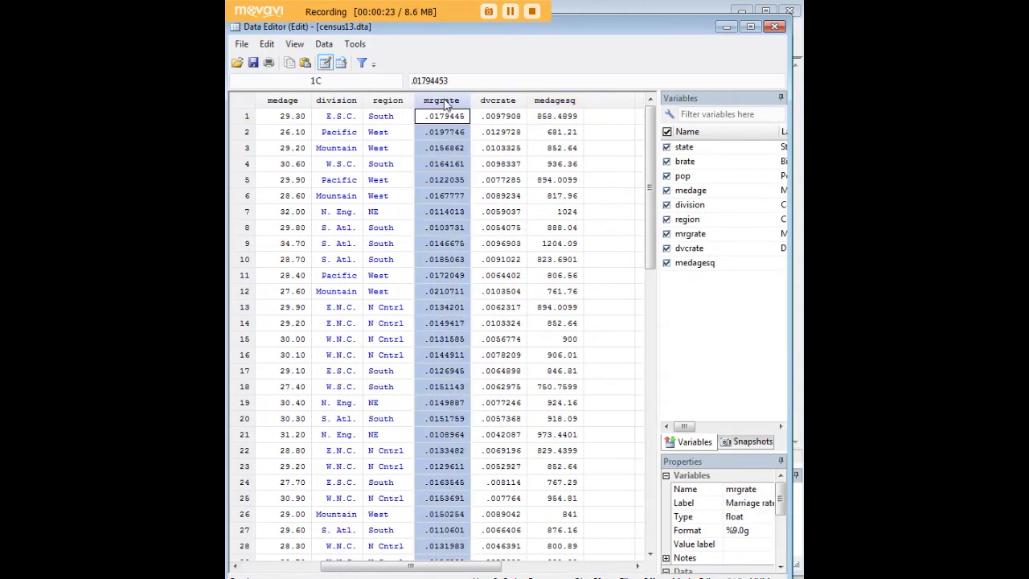
pyautogui.keyDown('shift'); pyautogui.click(500, 100); pyautogui.keyUp('shift')
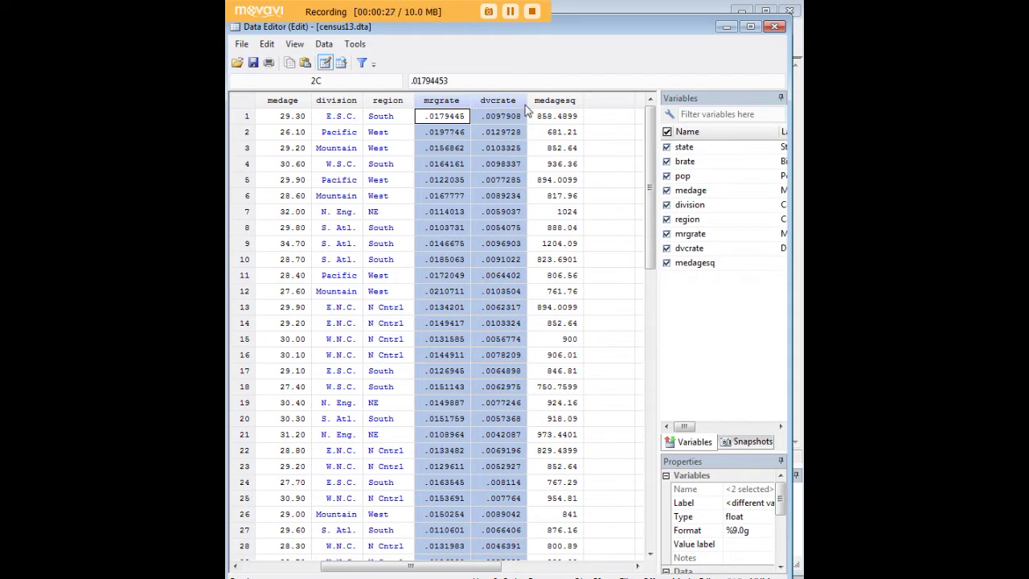
pyautogui.click(726, 27)
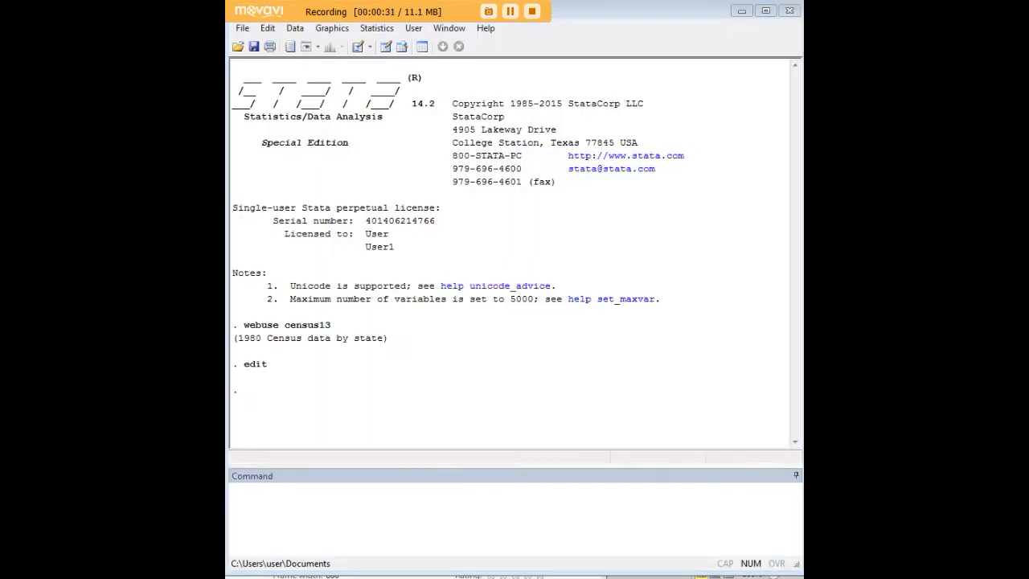
# Run the regression 'reg dvcrate mrgrate'
pyautogui.click(576, 514)
pyautogui.write('reg dvcrate mrgrate')
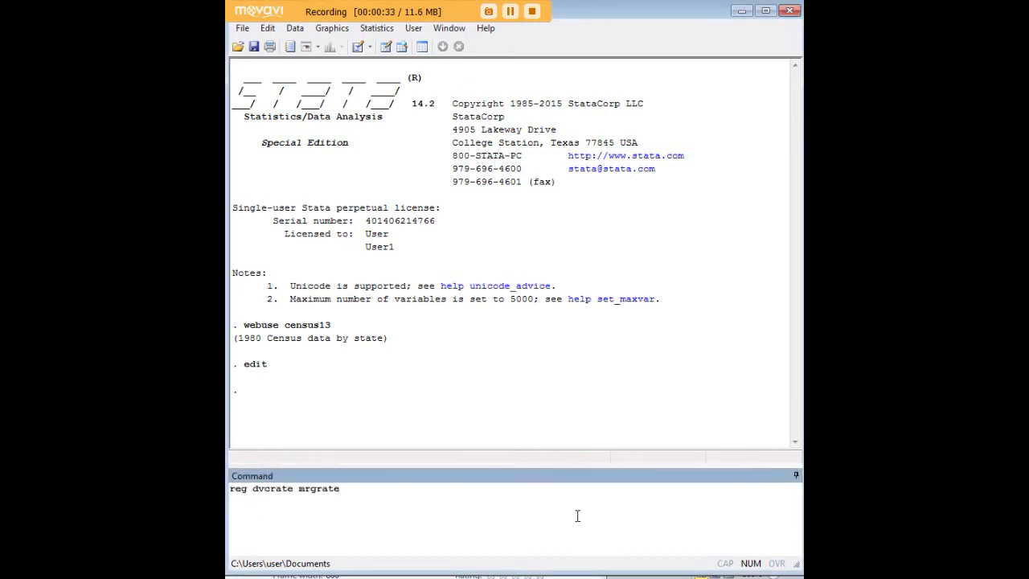
pyautogui.press('Return')
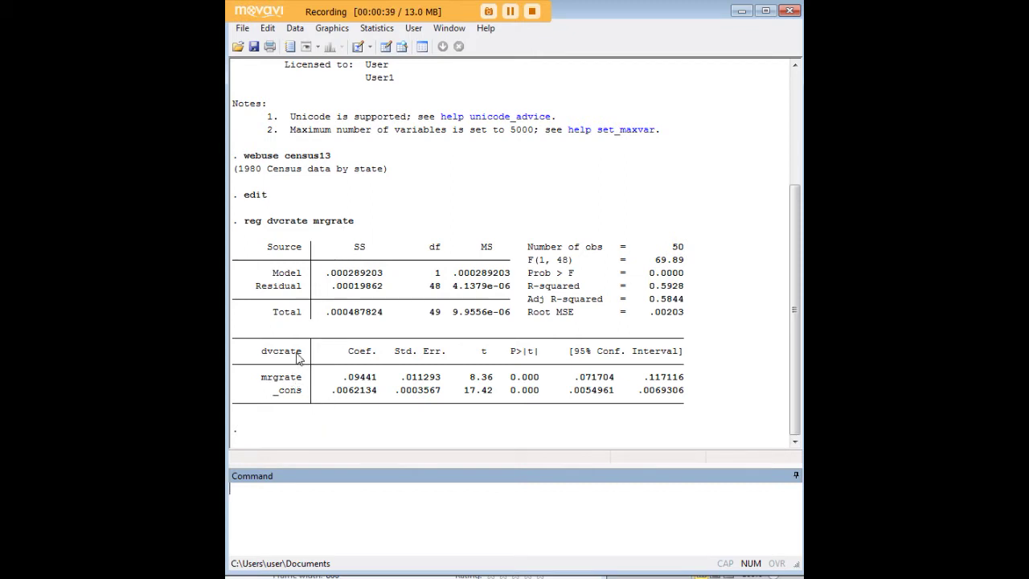
# Highlight Prob > F 0.0000, R-squared 0.5928 and the mrgrate coefficient .09441 in Results
pyautogui.moveTo(685, 273); pyautogui.dragTo(649, 281)
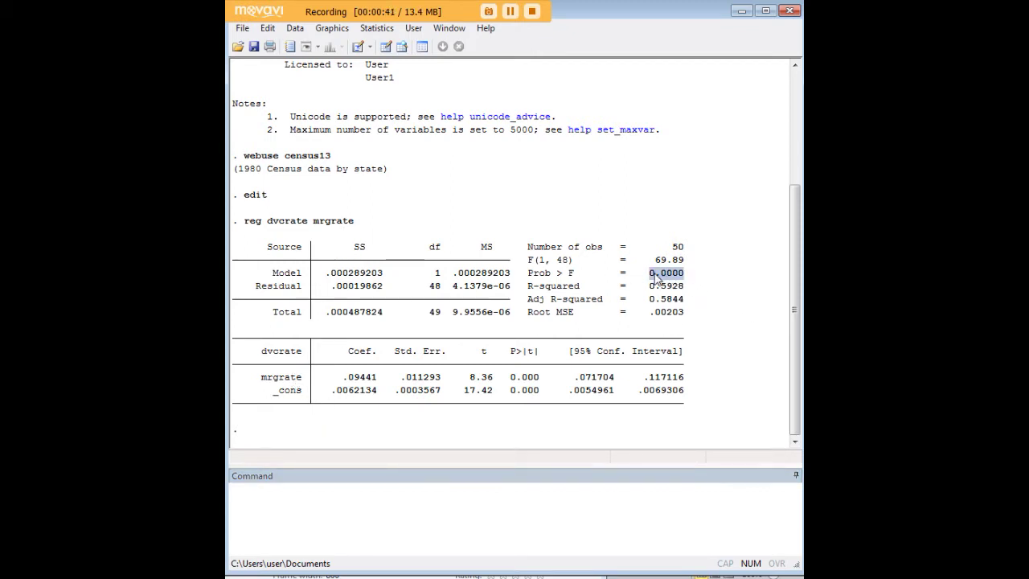
pyautogui.moveTo(686, 286); pyautogui.dragTo(649, 287)
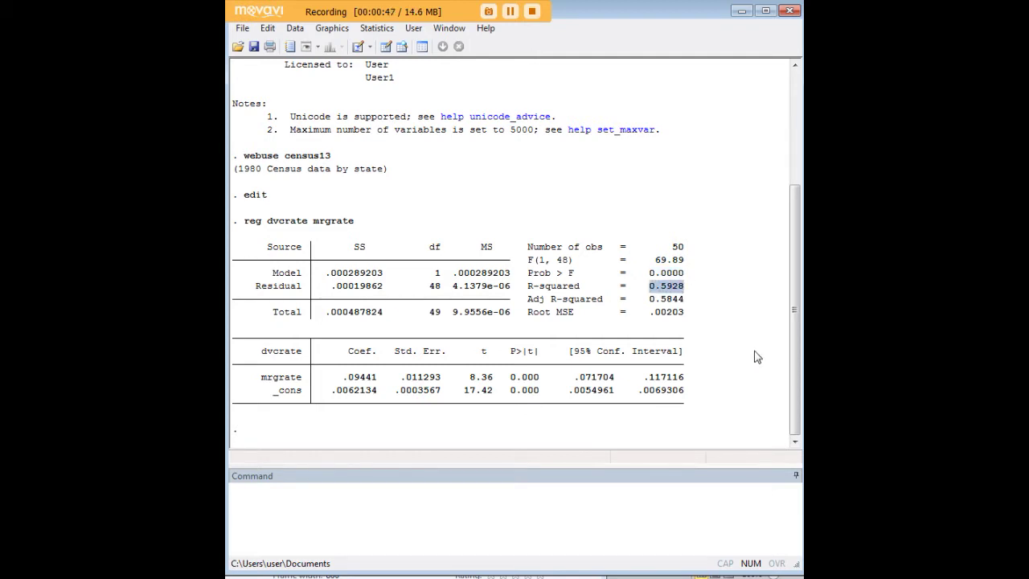
pyautogui.moveTo(378, 377); pyautogui.dragTo(329, 383)
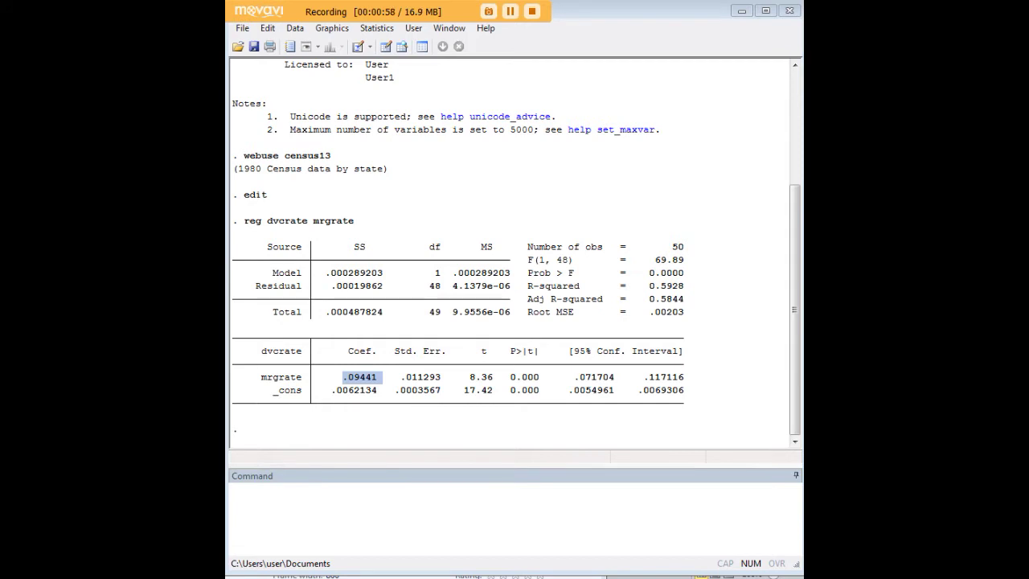
# Graph lfitci and scatter of dvcrate on mrgrate, excluding state 30, in scheme s1color, then minimize
pyautogui.click(487, 511)
pyautogui.write('graph twoway (lfitci dvcrate mrgrate) (scatter dvcrate mrgrate) if state !=30, scheme')
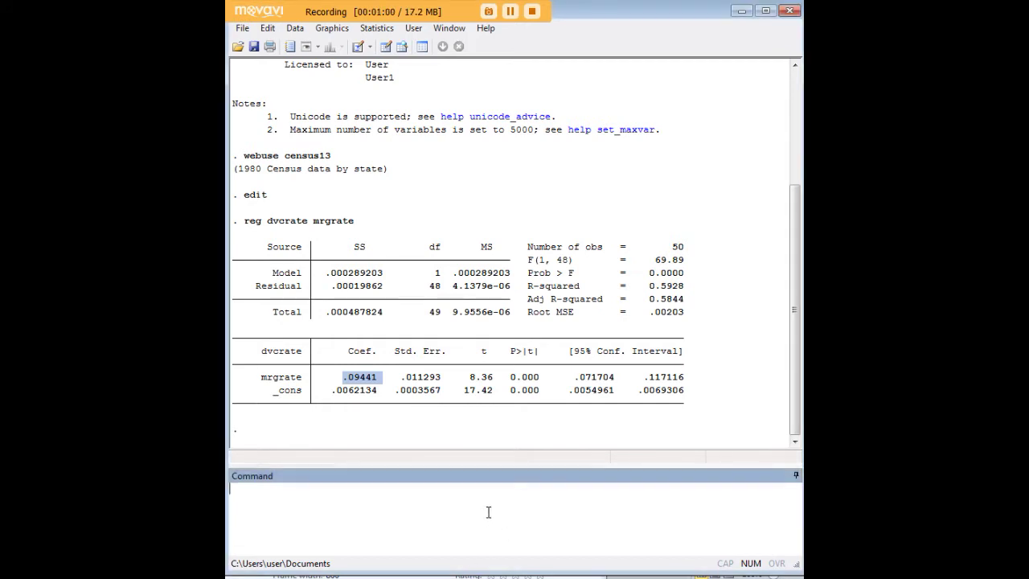
pyautogui.write('1color)')
pyautogui.press('Return')
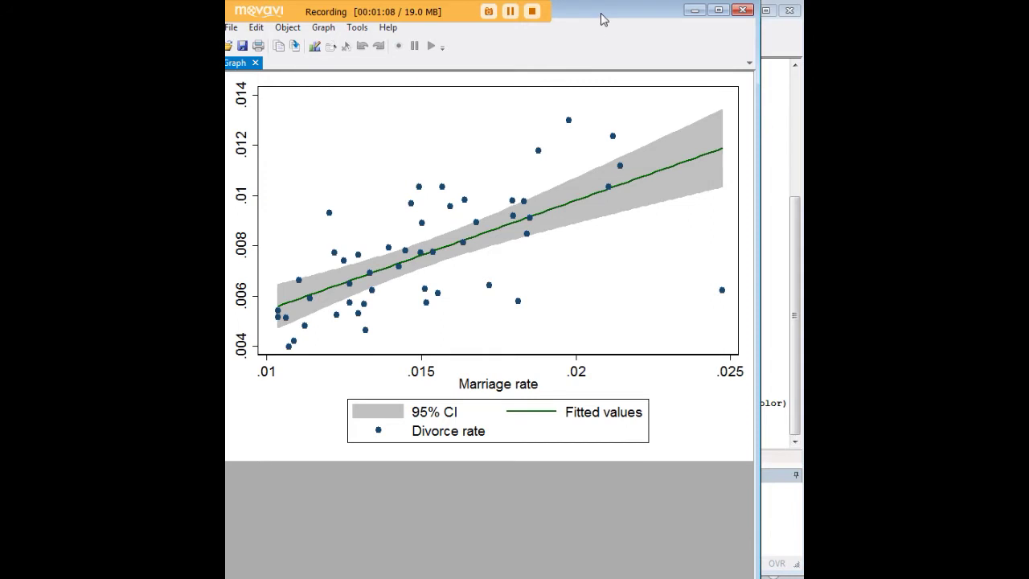
pyautogui.moveTo(605, 21)
pyautogui.mouseDown()
pyautogui.moveTo(627, 24)
pyautogui.moveTo(616, 25)
pyautogui.mouseUp()
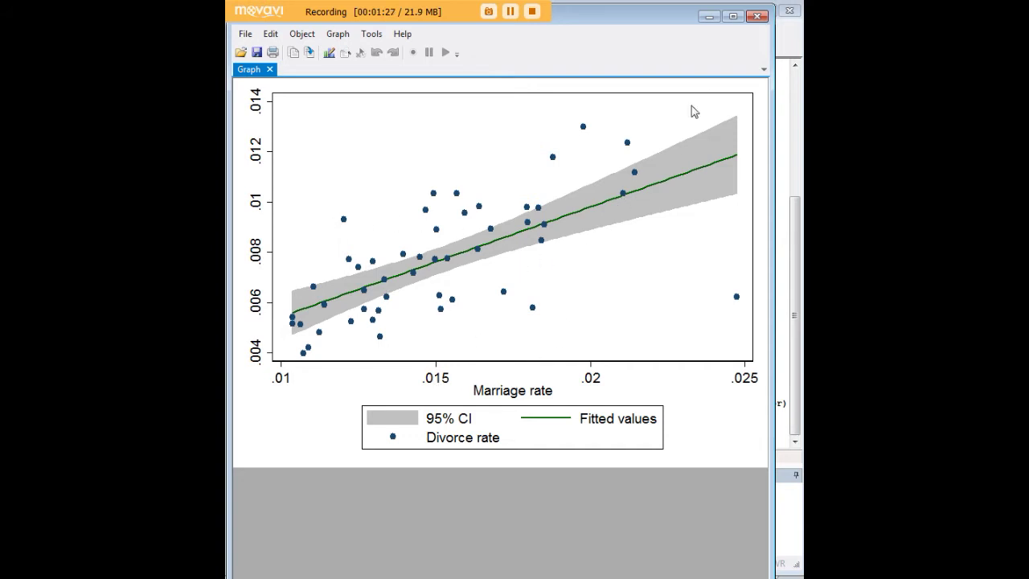
pyautogui.click(710, 18)
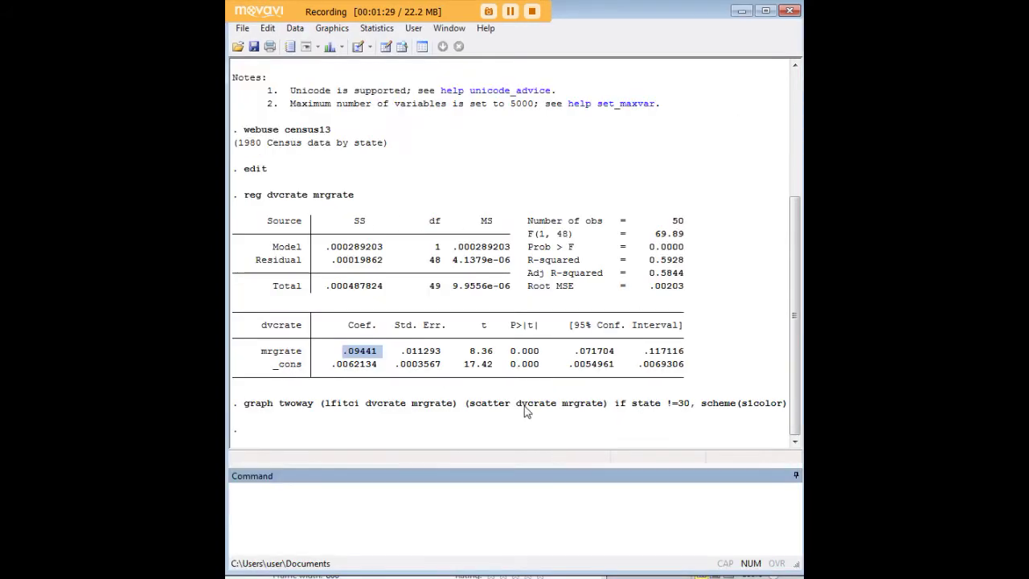
# Redraw the fit scatter without 'if state !=30' or the scheme option, then close the graph
pyautogui.moveTo(616, 404); pyautogui.dragTo(688, 408)
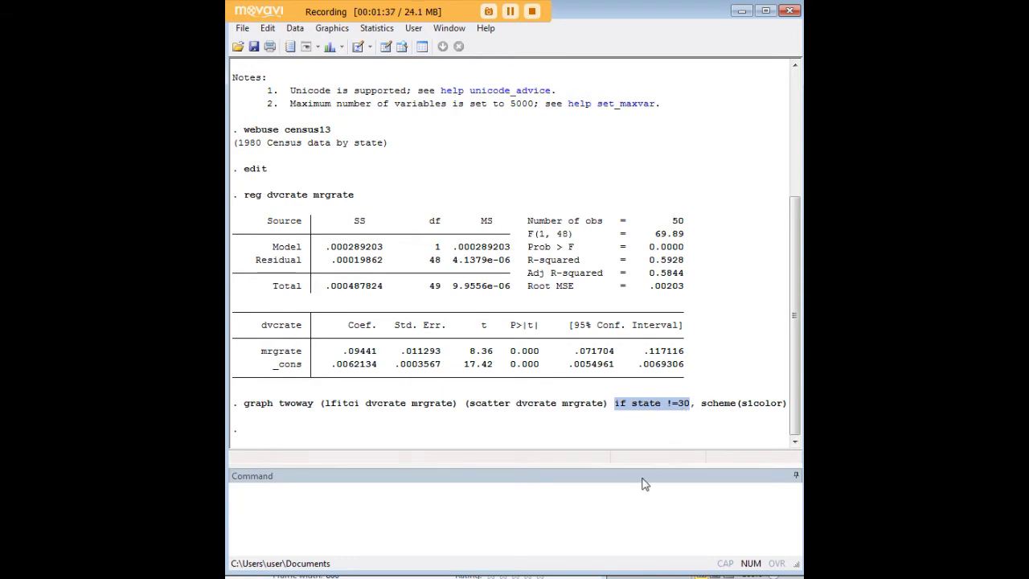
pyautogui.click(618, 504)
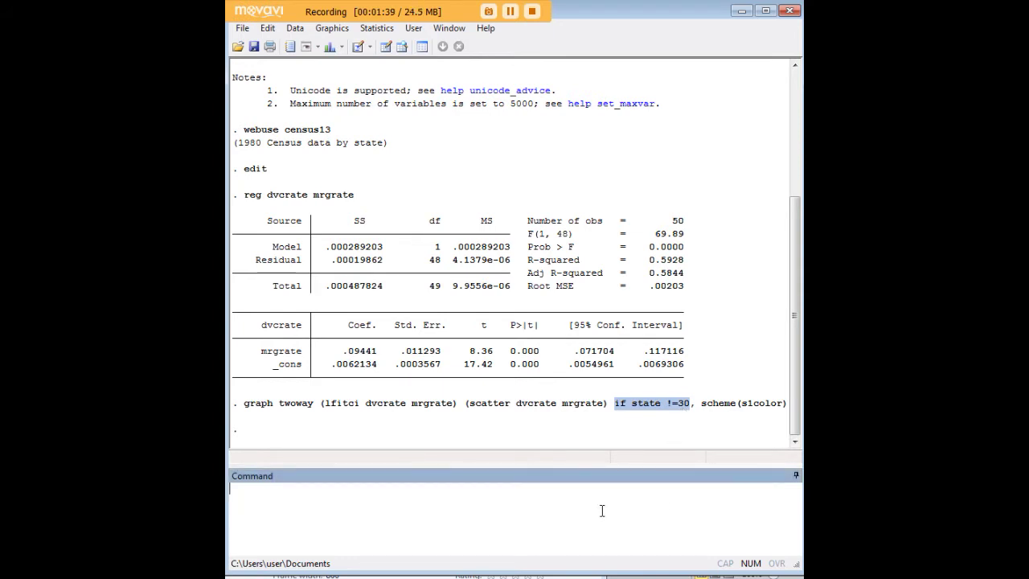
pyautogui.write('graph twoway (lfitci dvcrate mrgrate) (scatter dvcrate mrgrate) if state !=30, scheme')
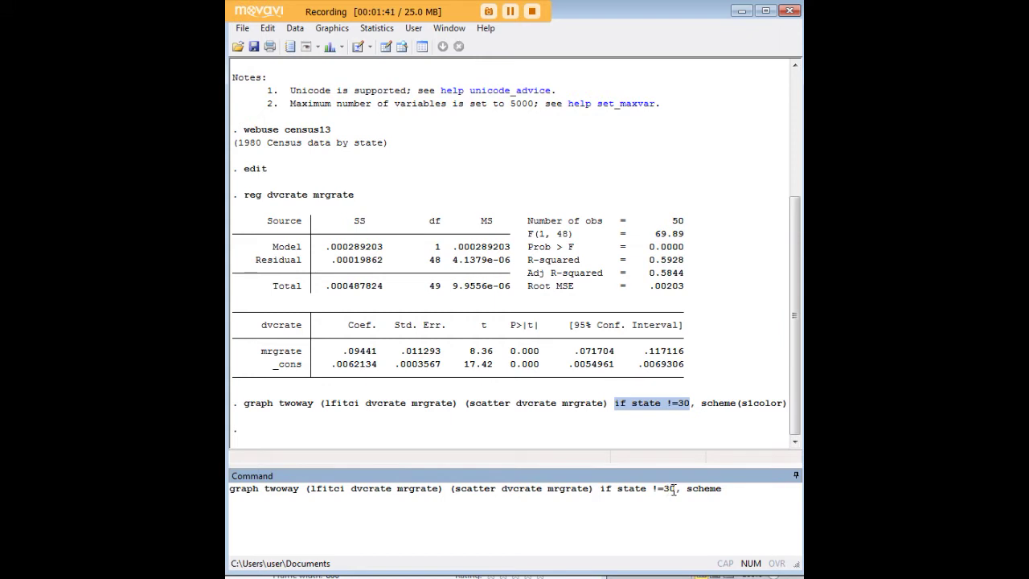
pyautogui.press('BackSpace')
pyautogui.press('BackSpace')
pyautogui.press('BackSpace')
pyautogui.press('BackSpace')
pyautogui.press('BackSpace')
pyautogui.press('BackSpace')
pyautogui.press('BackSpace')
pyautogui.press('BackSpace')
pyautogui.press('BackSpace')
pyautogui.press('BackSpace')
pyautogui.press('BackSpace')
pyautogui.press('BackSpace')
pyautogui.press('BackSpace')
pyautogui.press('BackSpace')
pyautogui.press('Right')
pyautogui.press('Right')
pyautogui.press('Right')
pyautogui.press('Right')
pyautogui.press('Right')
pyautogui.press('Right')
pyautogui.press('Right')
pyautogui.press('BackSpace')
pyautogui.press('BackSpace')
pyautogui.press('BackSpace')
pyautogui.press('Return')
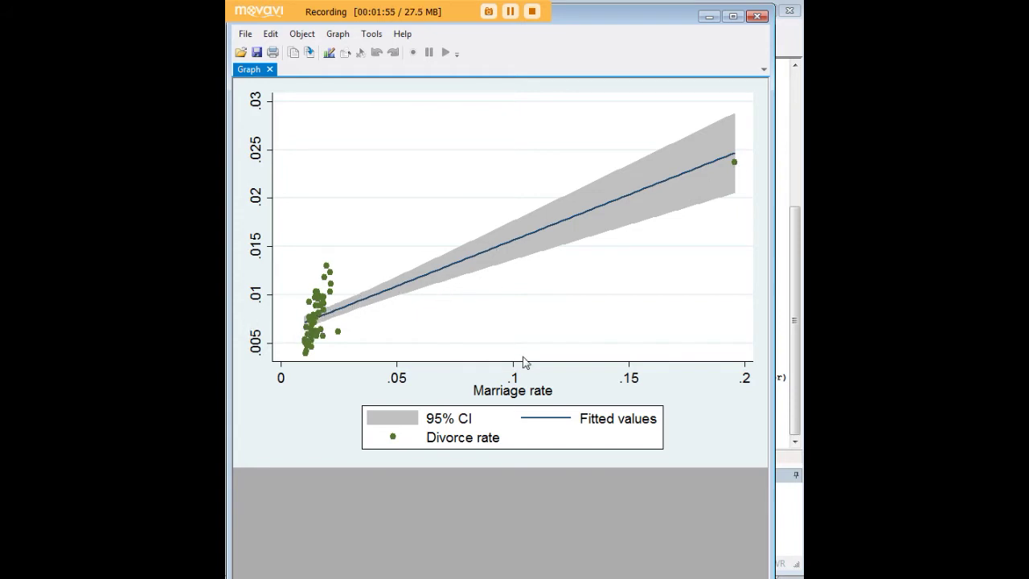
pyautogui.click(759, 17)
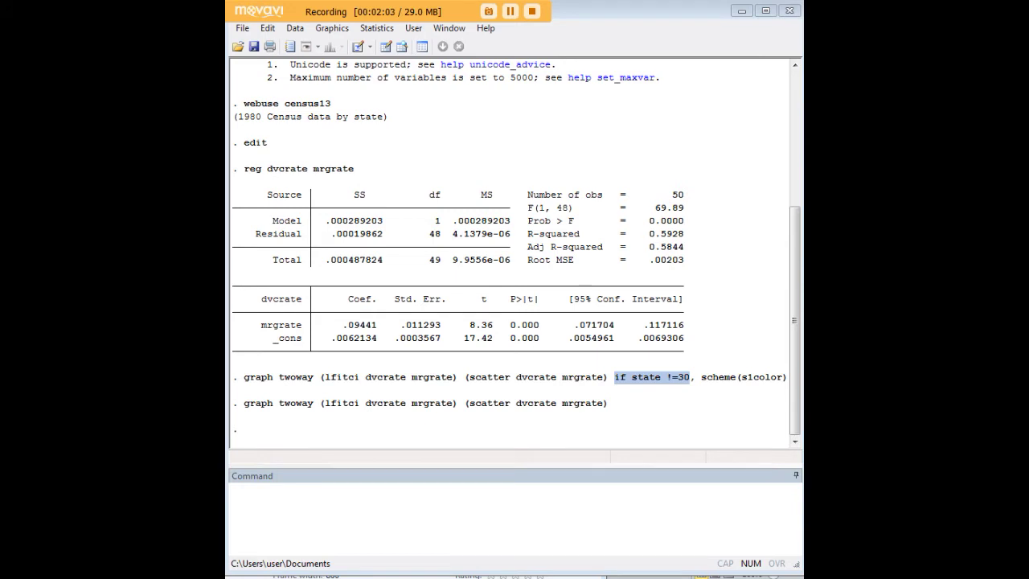
# Enter 'lowess dvcrate mrgrate if state !=30, scheme(s1color)', highlight its parts, and run it
pyautogui.click(673, 503)
pyautogui.write('lowess dvcrate mrgrate if state !=30, scheme(s1color)')
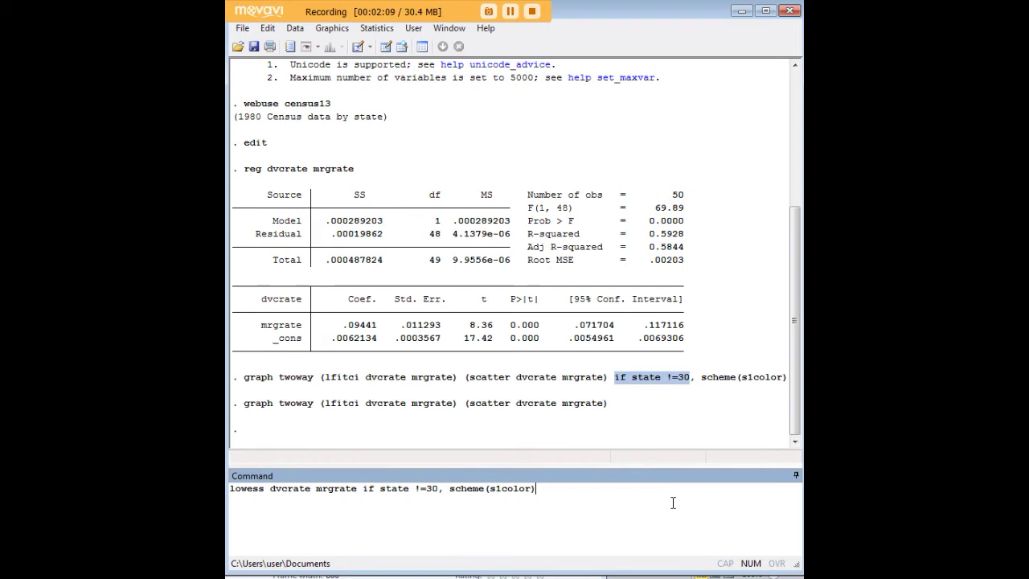
pyautogui.moveTo(363, 490); pyautogui.dragTo(419, 493)
pyautogui.click(397, 491)
pyautogui.moveTo(265, 490); pyautogui.dragTo(319, 490)
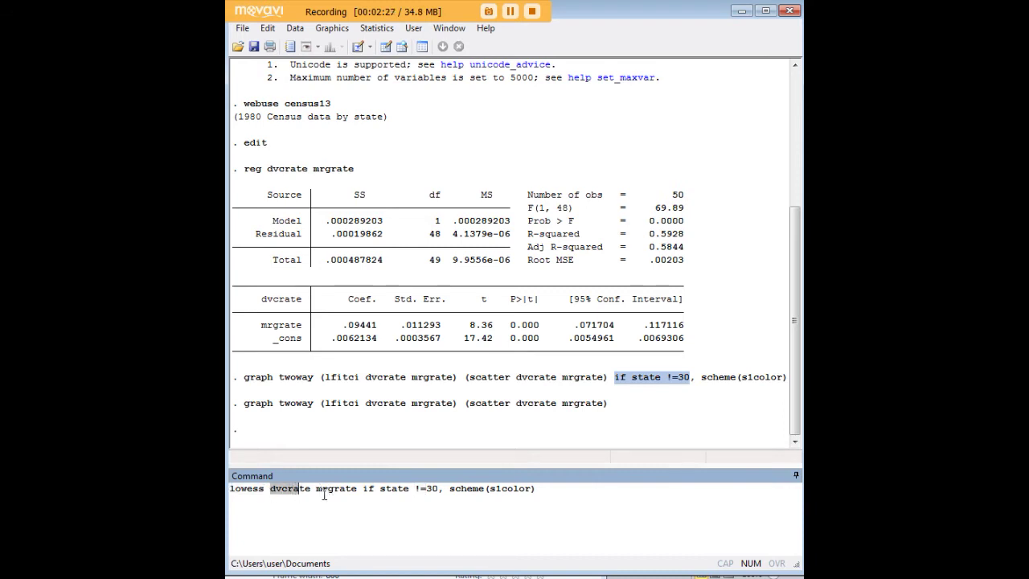
pyautogui.moveTo(366, 489); pyautogui.dragTo(436, 492)
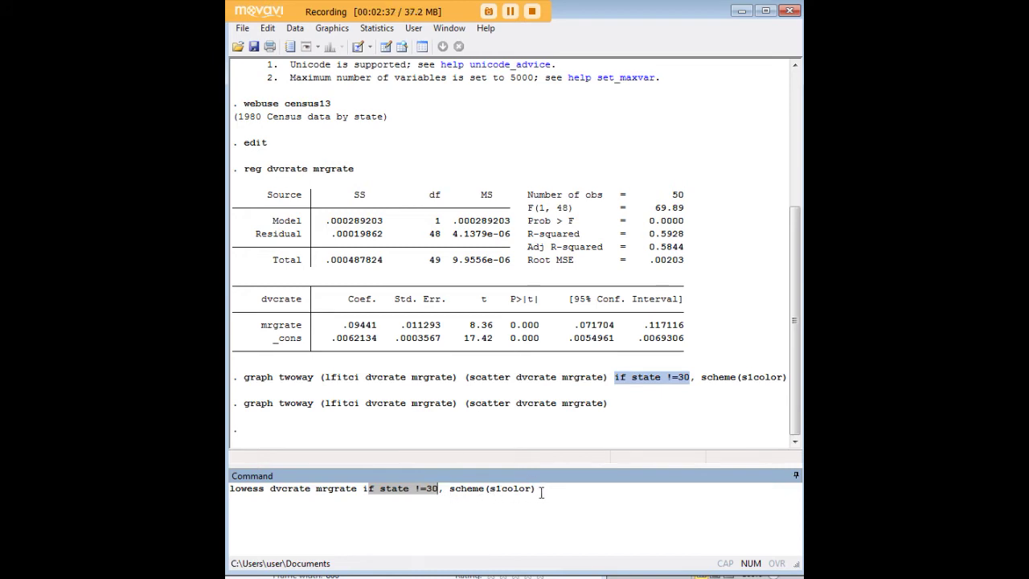
pyautogui.moveTo(537, 488); pyautogui.dragTo(449, 488)
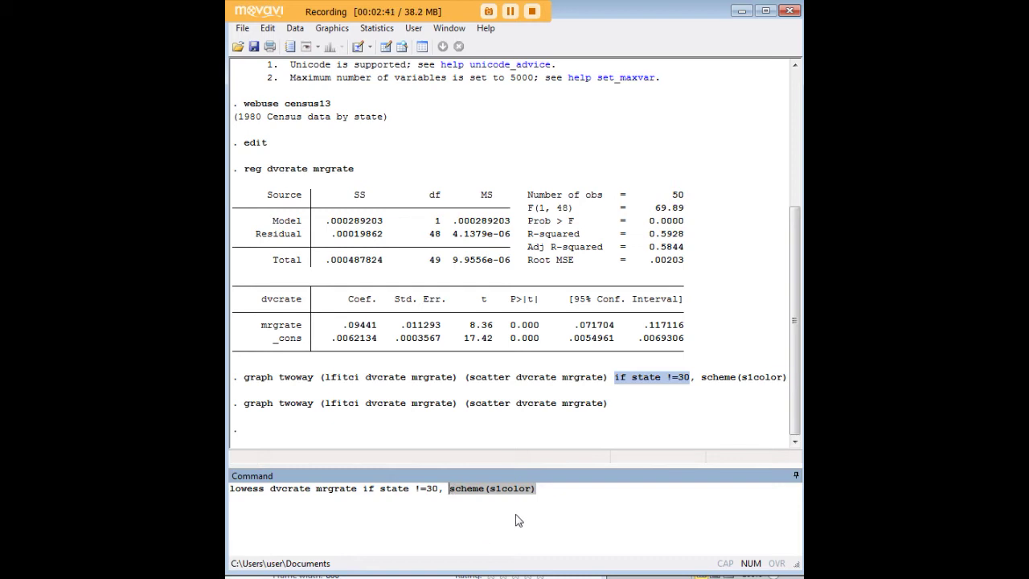
pyautogui.click(554, 488)
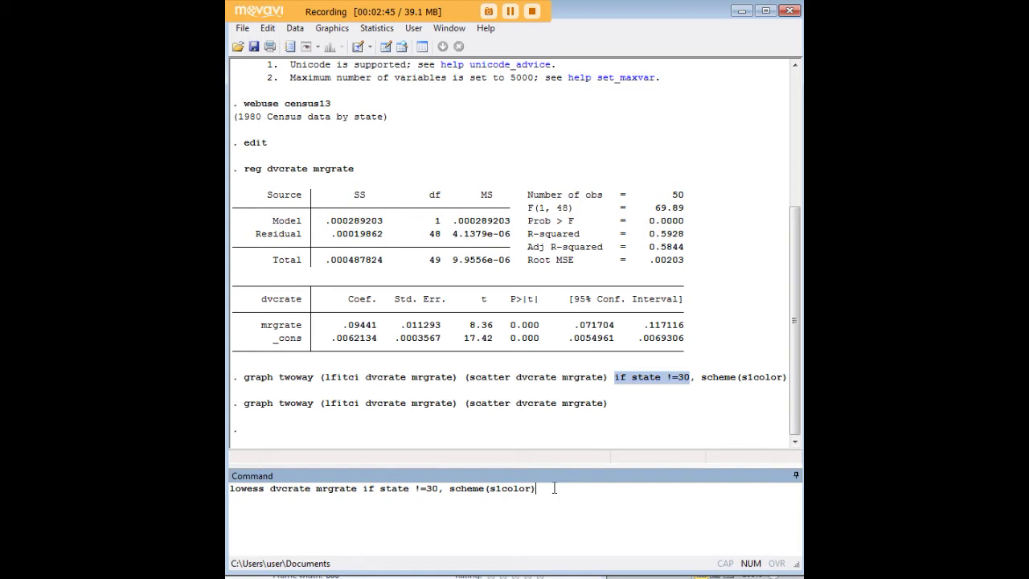
pyautogui.press('Return')
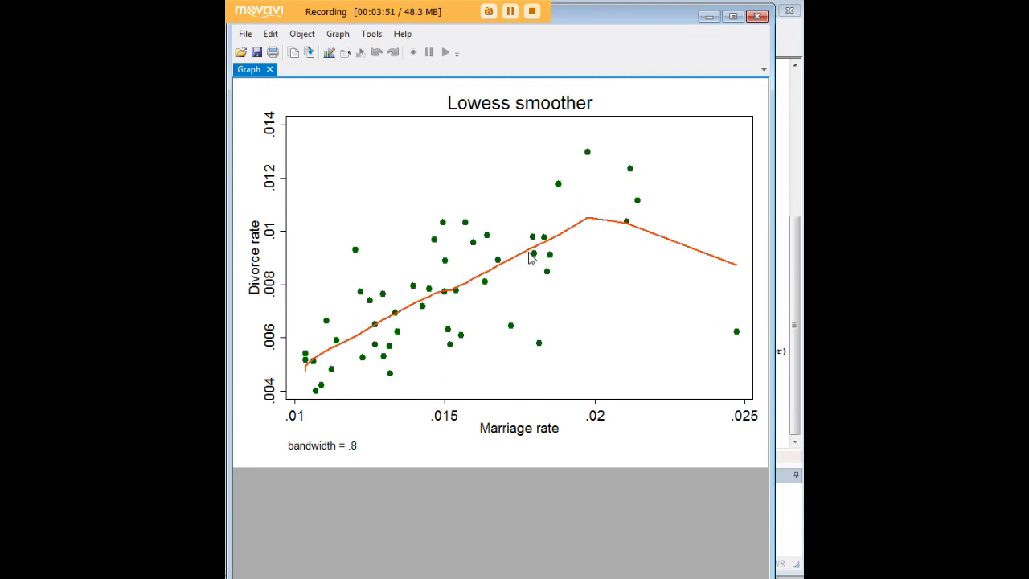
# View the Lowess smoother graph with bandwidth .8, then minimize the Graph window
pyautogui.click(709, 17)
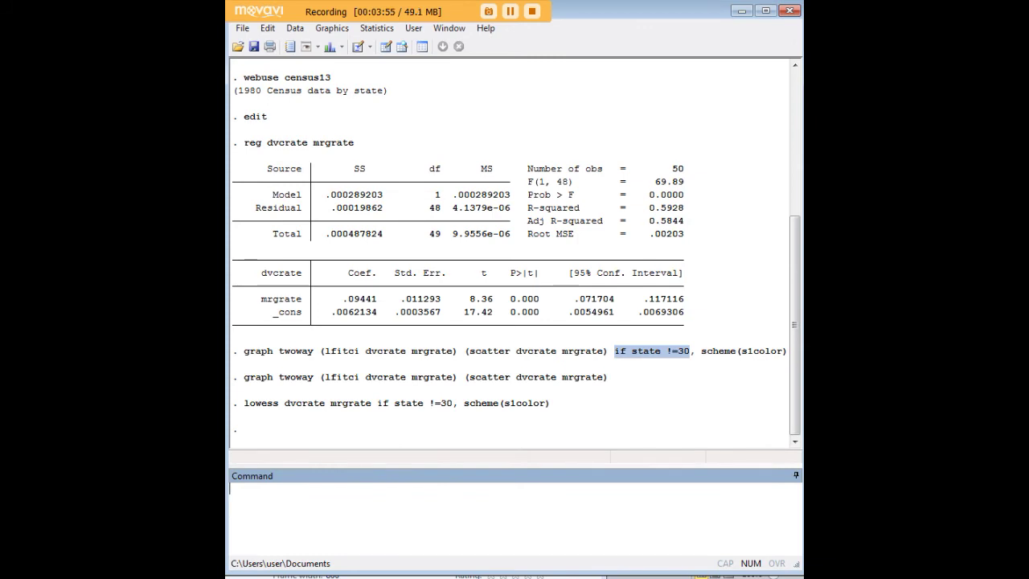